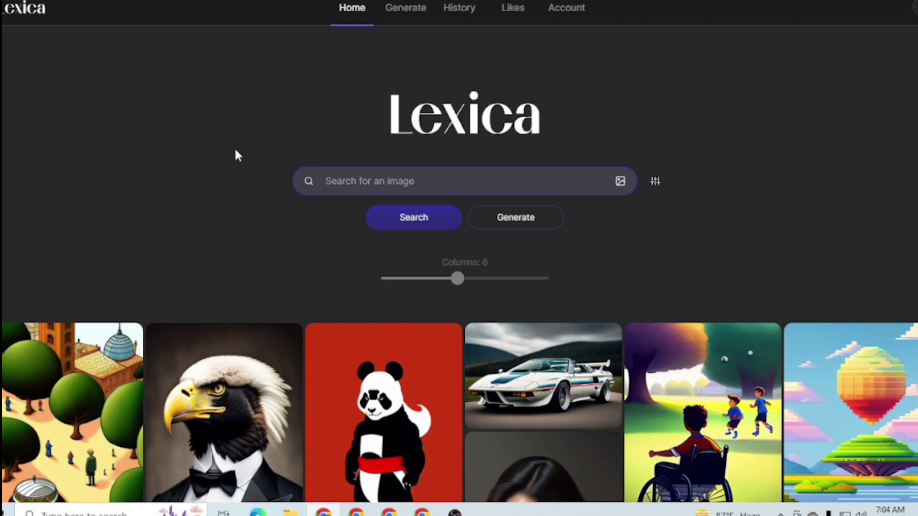
{"action": "scroll", "coordinate": [271, 198], "scroll_direction": "down", "scroll_amount": 1}
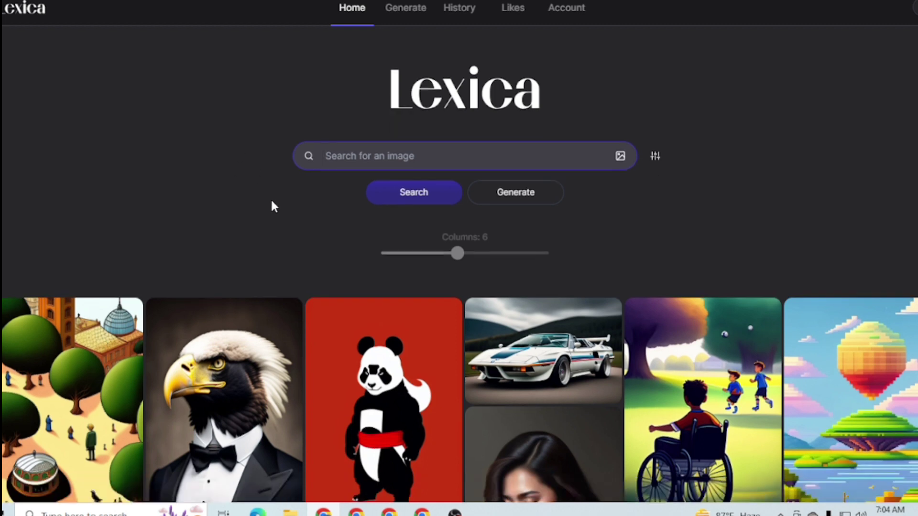
{"action": "scroll", "coordinate": [270, 198], "scroll_direction": "down", "scroll_amount": 3}
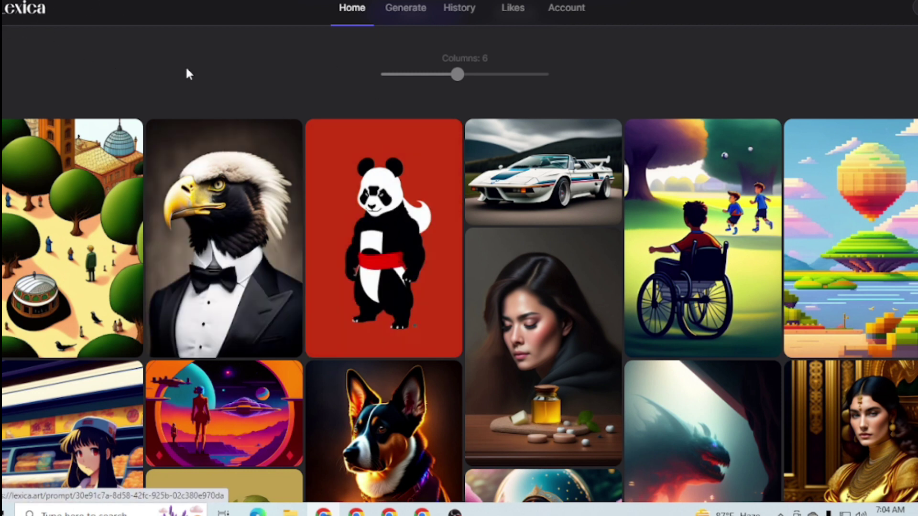
{"action": "scroll", "coordinate": [366, 200], "scroll_direction": "down", "scroll_amount": 5}
{"action": "scroll", "coordinate": [376, 206], "scroll_direction": "down", "scroll_amount": 5}
{"action": "scroll", "coordinate": [416, 219], "scroll_direction": "down", "scroll_amount": 5}
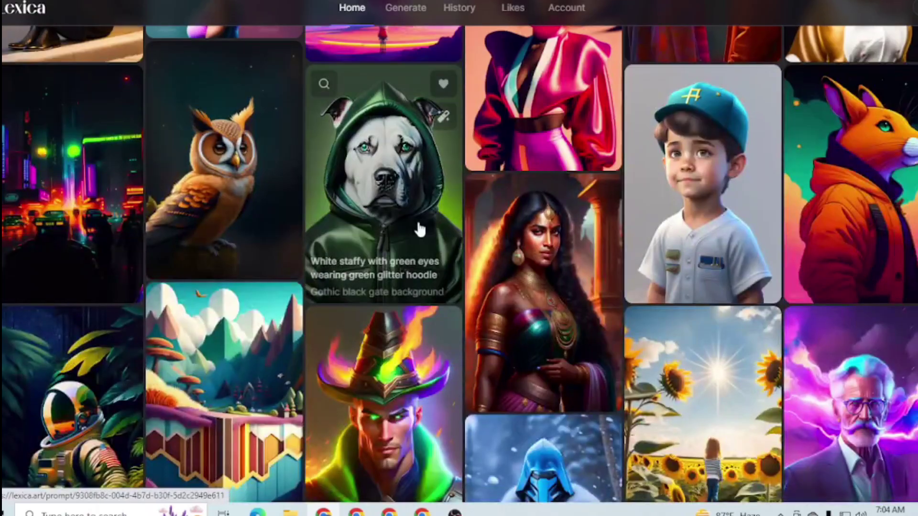
{"action": "scroll", "coordinate": [416, 219], "scroll_direction": "up", "scroll_amount": 5}
{"action": "scroll", "coordinate": [839, 219], "scroll_direction": "up", "scroll_amount": 10}
{"action": "scroll", "coordinate": [839, 219], "scroll_direction": "up", "scroll_amount": 3}
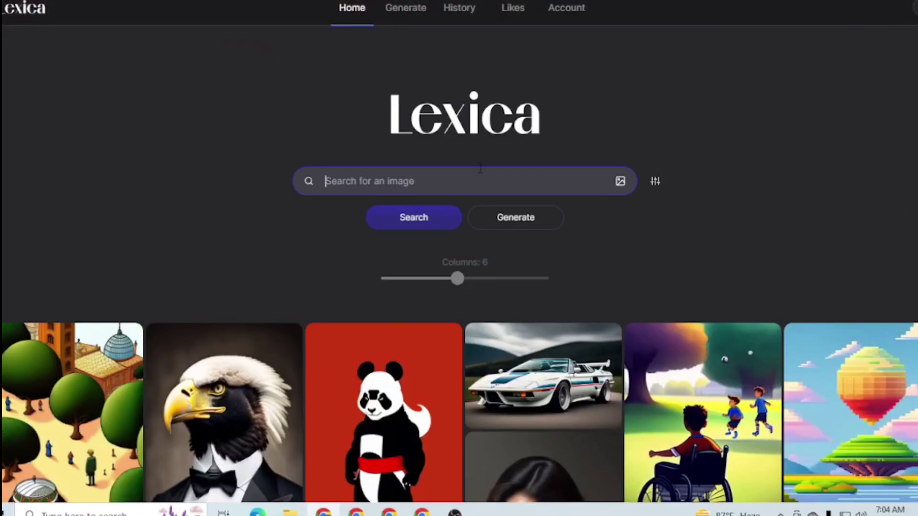
{"action": "scroll", "coordinate": [370, 198], "scroll_direction": "down", "scroll_amount": 5}
{"action": "scroll", "coordinate": [371, 208], "scroll_direction": "down", "scroll_amount": 1}
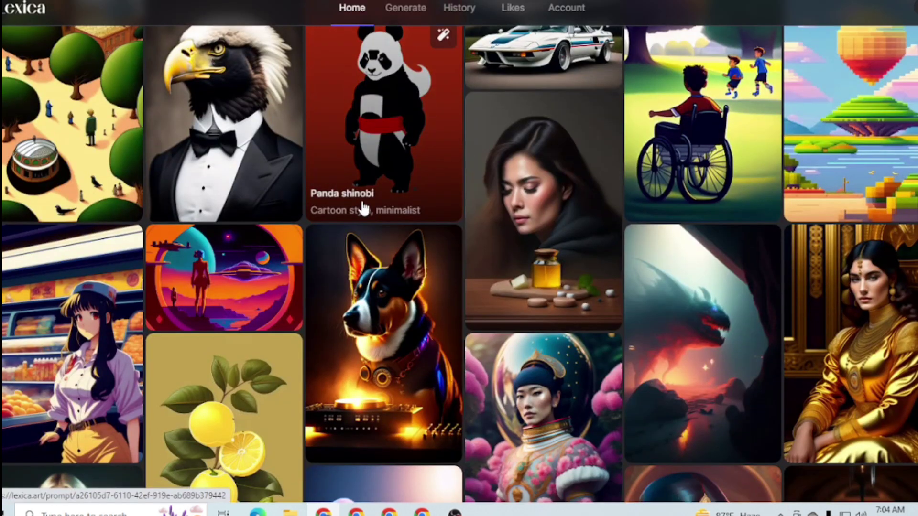
{"action": "scroll", "coordinate": [372, 215], "scroll_direction": "down", "scroll_amount": 2}
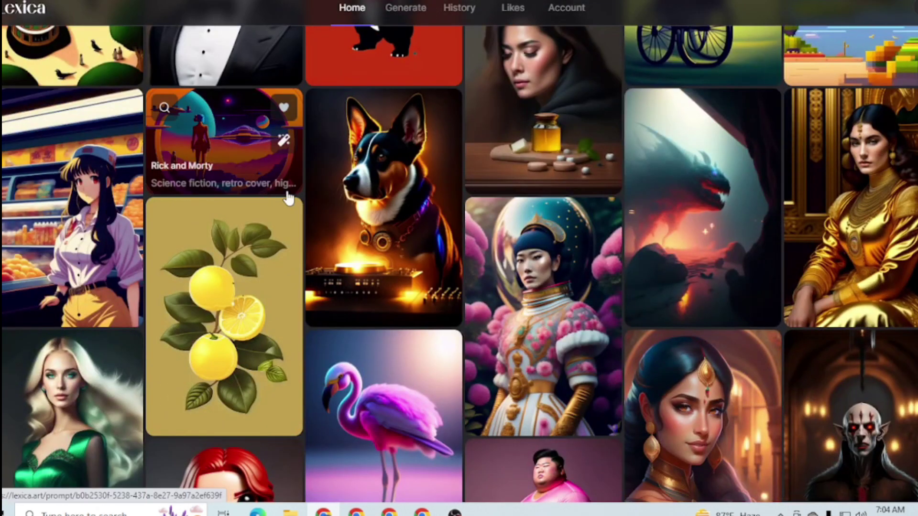
{"action": "scroll", "coordinate": [309, 200], "scroll_direction": "down", "scroll_amount": 5}
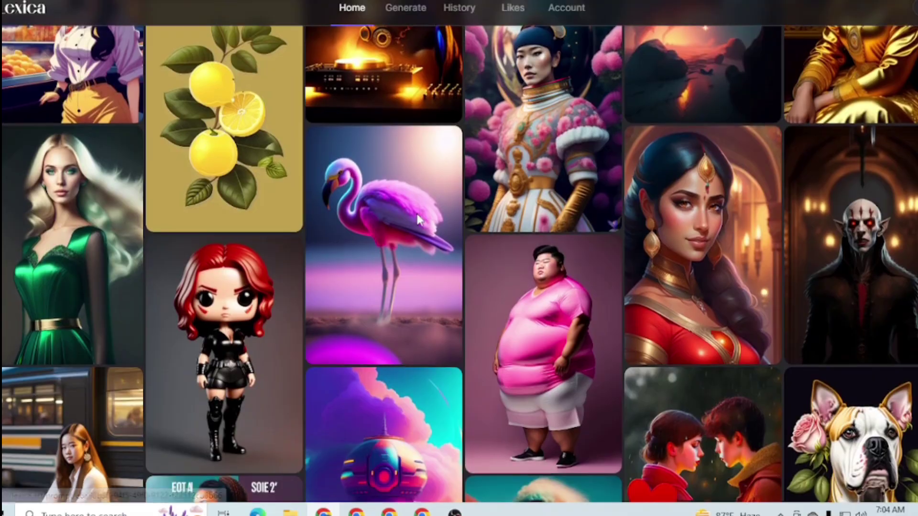
{"action": "scroll", "coordinate": [308, 199], "scroll_direction": "down", "scroll_amount": 3}
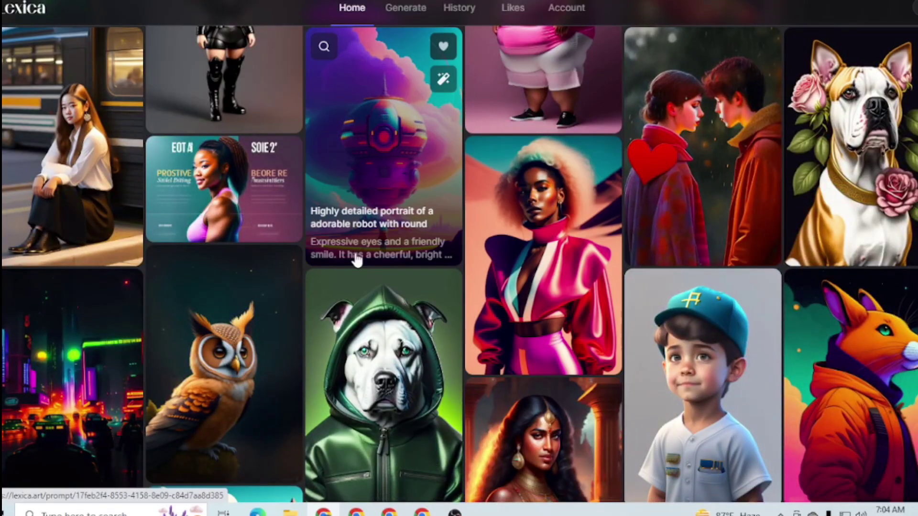
{"action": "scroll", "coordinate": [351, 257], "scroll_direction": "down", "scroll_amount": 5}
{"action": "scroll", "coordinate": [371, 287], "scroll_direction": "down", "scroll_amount": 5}
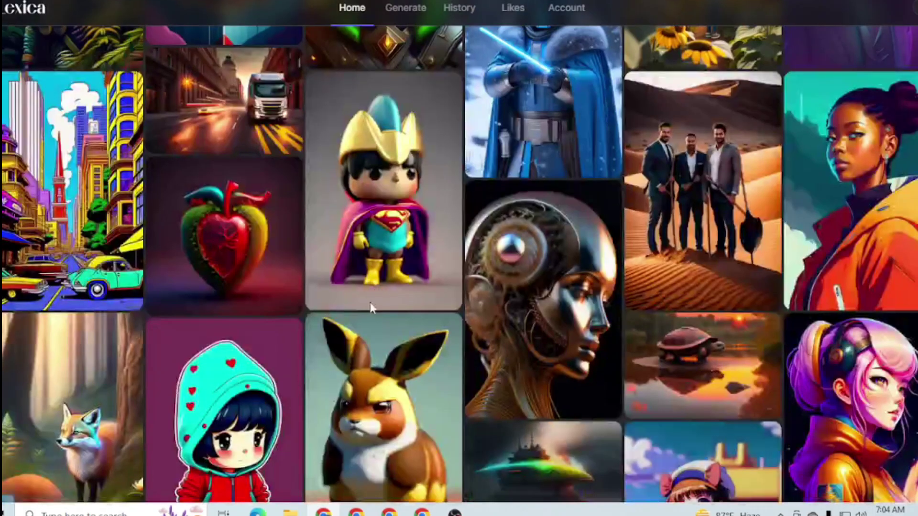
- Browse the San Francisco comic and wheelchair soccer drawing details, then return to the gallery
{"action": "left_click", "coordinate": [74, 191]}
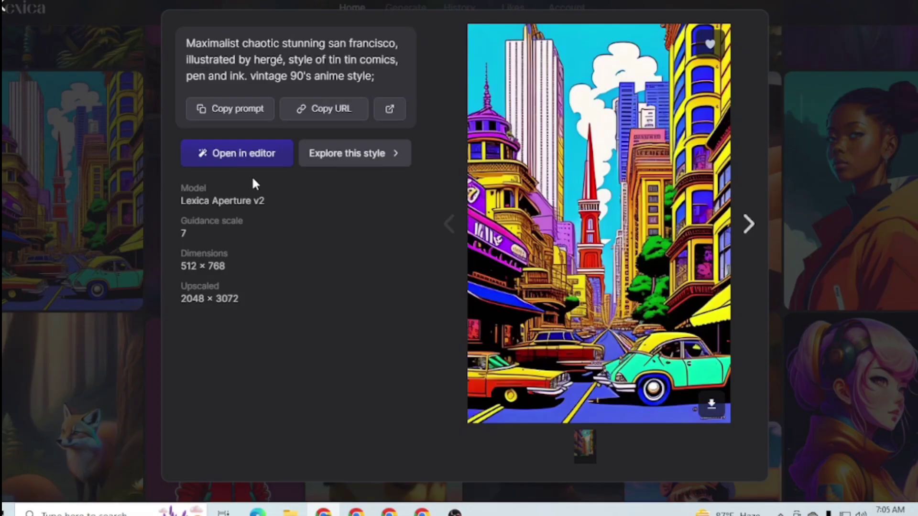
{"action": "left_click", "coordinate": [601, 326]}
{"action": "left_click", "coordinate": [123, 194]}
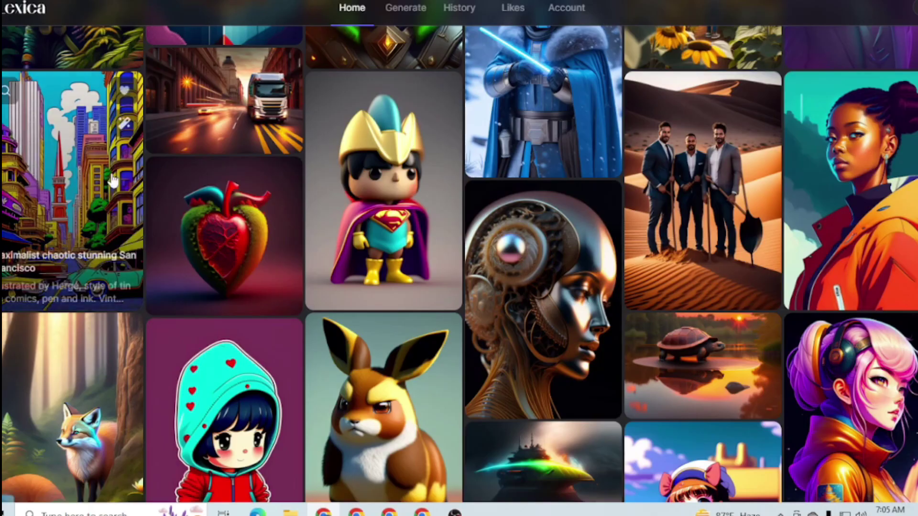
{"action": "scroll", "coordinate": [396, 318], "scroll_direction": "down", "scroll_amount": 5}
{"action": "scroll", "coordinate": [397, 318], "scroll_direction": "down", "scroll_amount": 5}
{"action": "scroll", "coordinate": [397, 318], "scroll_direction": "up", "scroll_amount": 5}
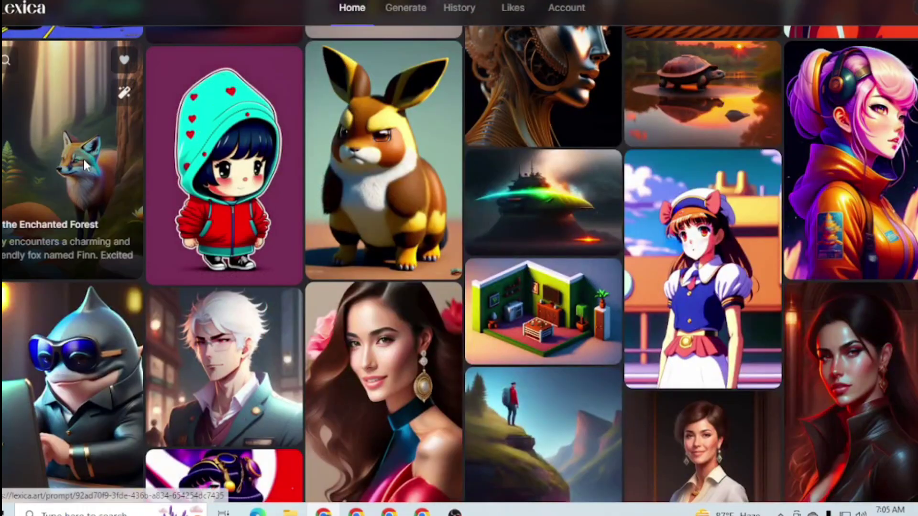
{"action": "scroll", "coordinate": [83, 158], "scroll_direction": "down", "scroll_amount": 1}
{"action": "scroll", "coordinate": [521, 269], "scroll_direction": "down", "scroll_amount": 8}
{"action": "scroll", "coordinate": [521, 270], "scroll_direction": "down", "scroll_amount": 5}
{"action": "scroll", "coordinate": [521, 269], "scroll_direction": "down", "scroll_amount": 5}
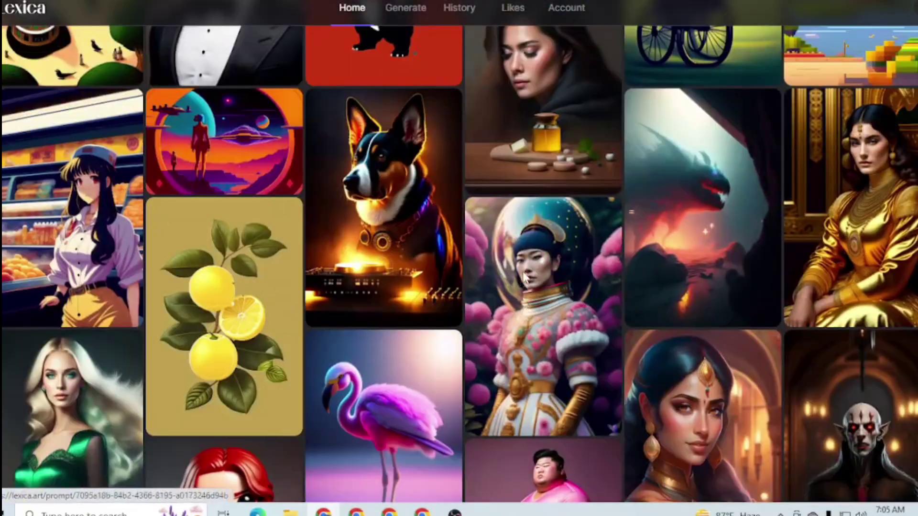
{"action": "scroll", "coordinate": [522, 270], "scroll_direction": "up", "scroll_amount": 10}
{"action": "scroll", "coordinate": [495, 256], "scroll_direction": "up", "scroll_amount": 3}
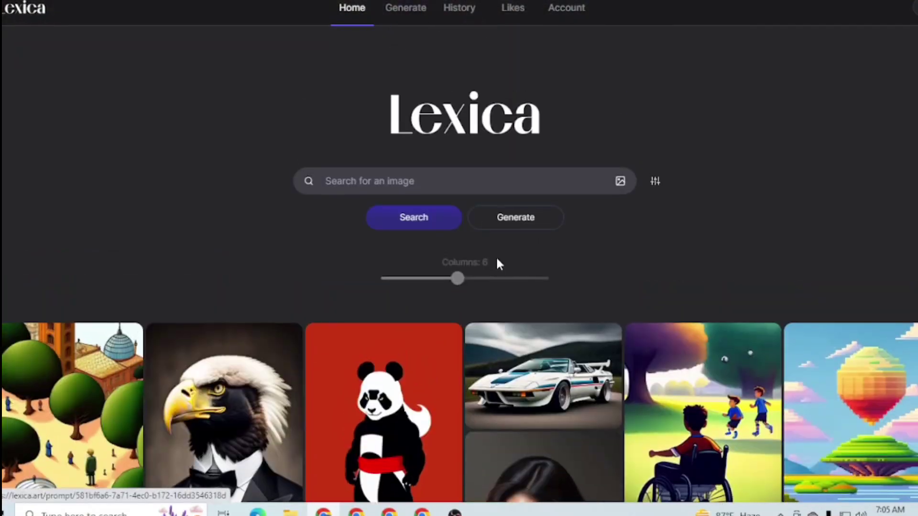
{"action": "left_click", "coordinate": [357, 185]}
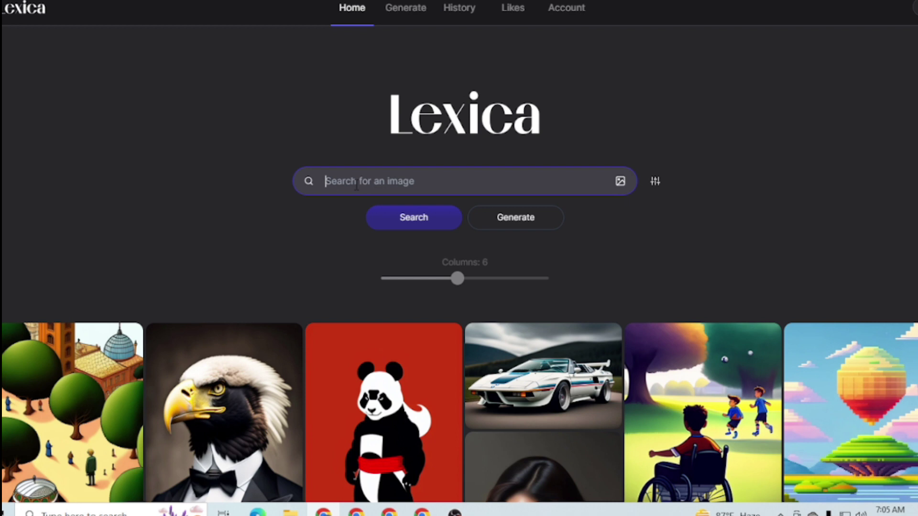
{"action": "scroll", "coordinate": [502, 246], "scroll_direction": "down", "scroll_amount": 3}
{"action": "left_click", "coordinate": [679, 287]}
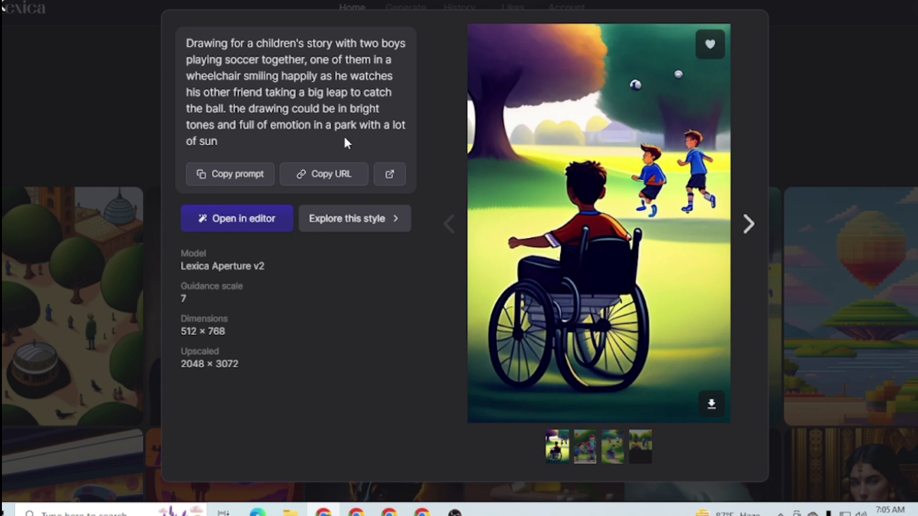
{"action": "left_click", "coordinate": [46, 67]}
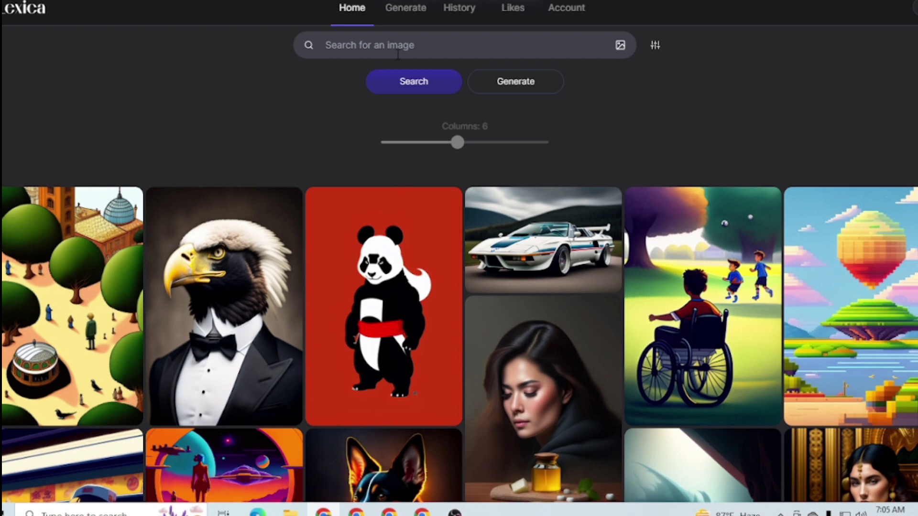
- Search Lexica for 'messi' and open the anime superhero Messi image
{"action": "left_click", "coordinate": [367, 48]}
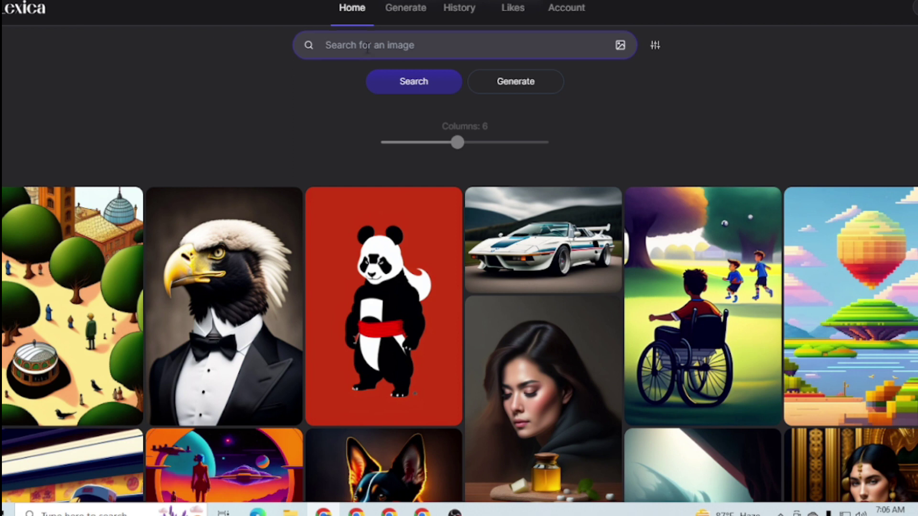
{"action": "type", "text": "messi"}
{"action": "key", "text": "Return"}
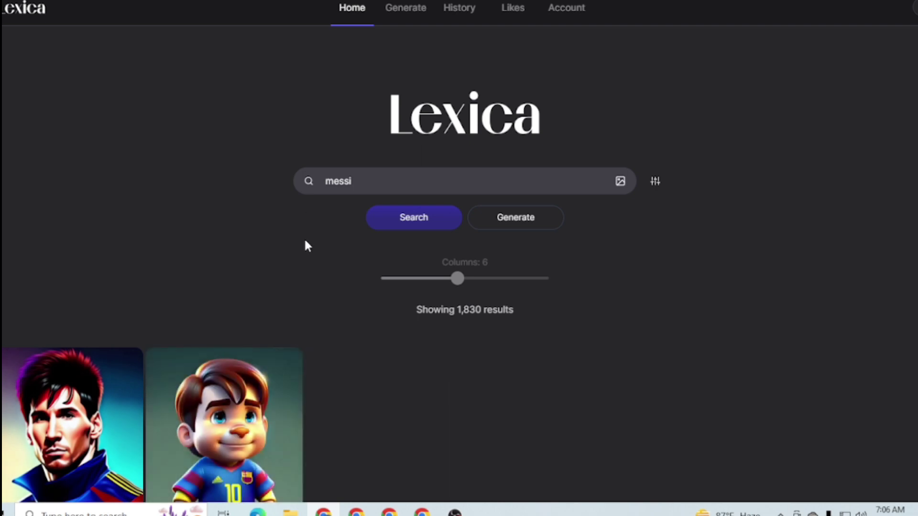
{"action": "scroll", "coordinate": [306, 236], "scroll_direction": "down", "scroll_amount": 4}
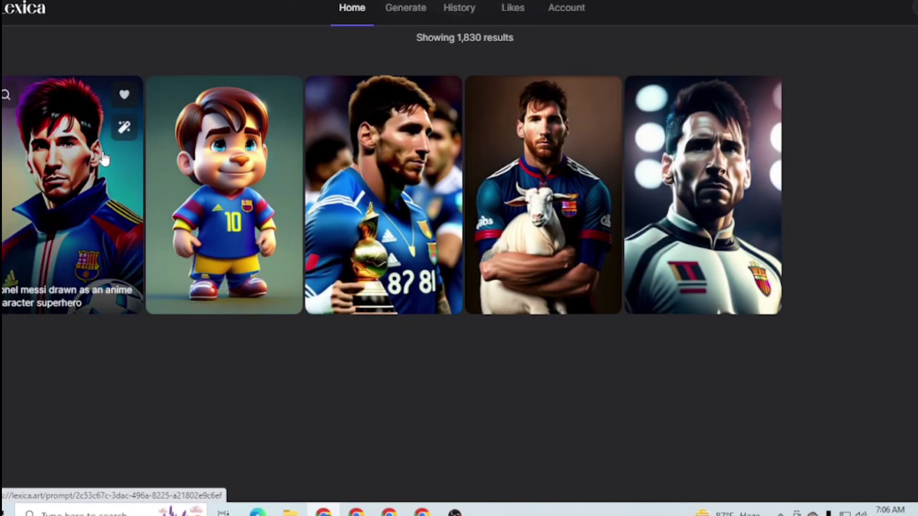
{"action": "left_click", "coordinate": [93, 188]}
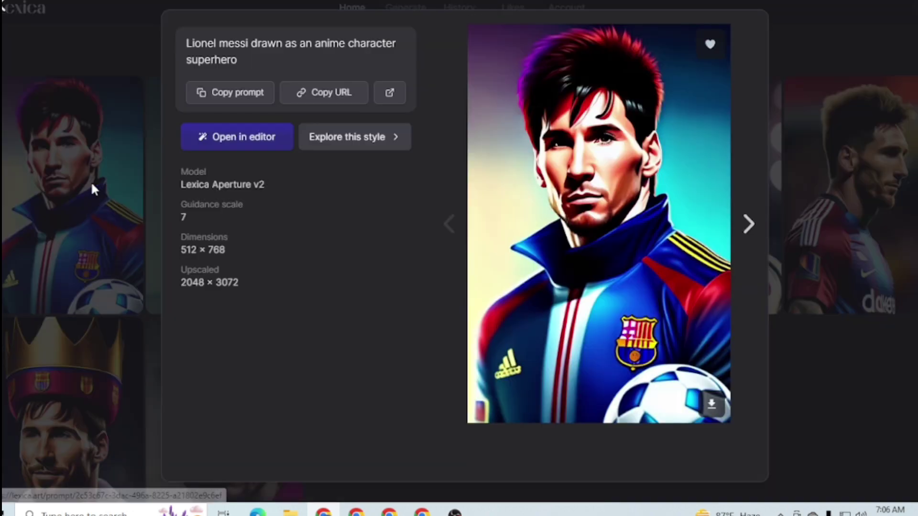